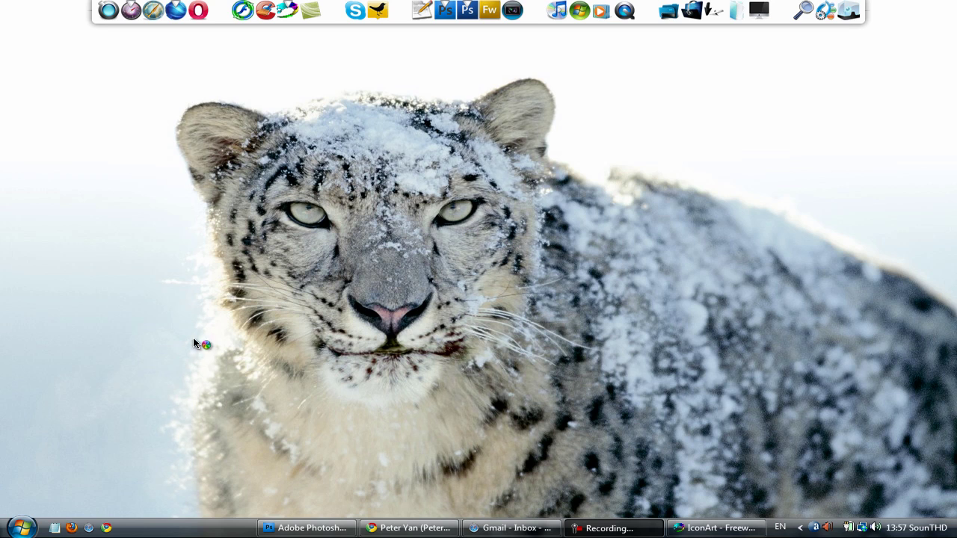
Step: Launch the browser and run a Google search for 'iconart'
click(89, 528)
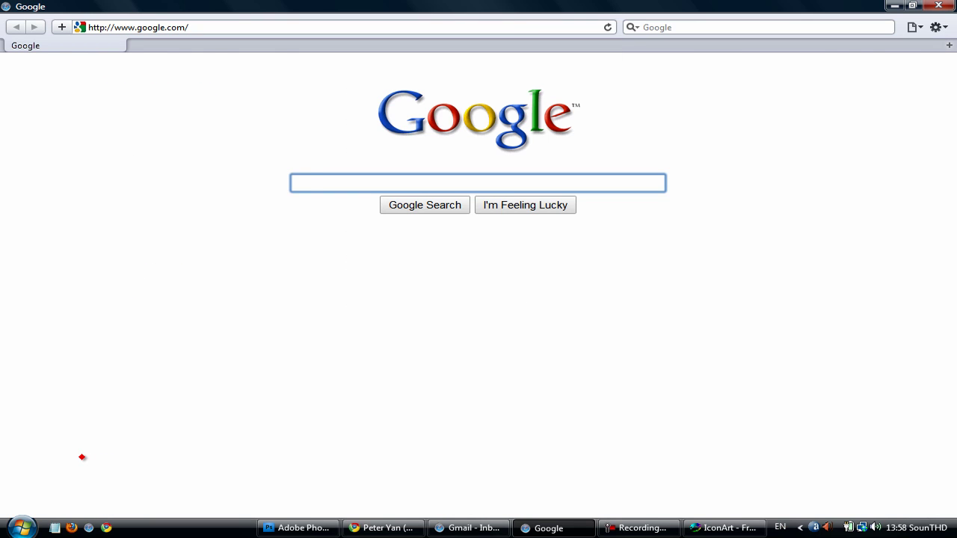
text(iconart)
key(Return)
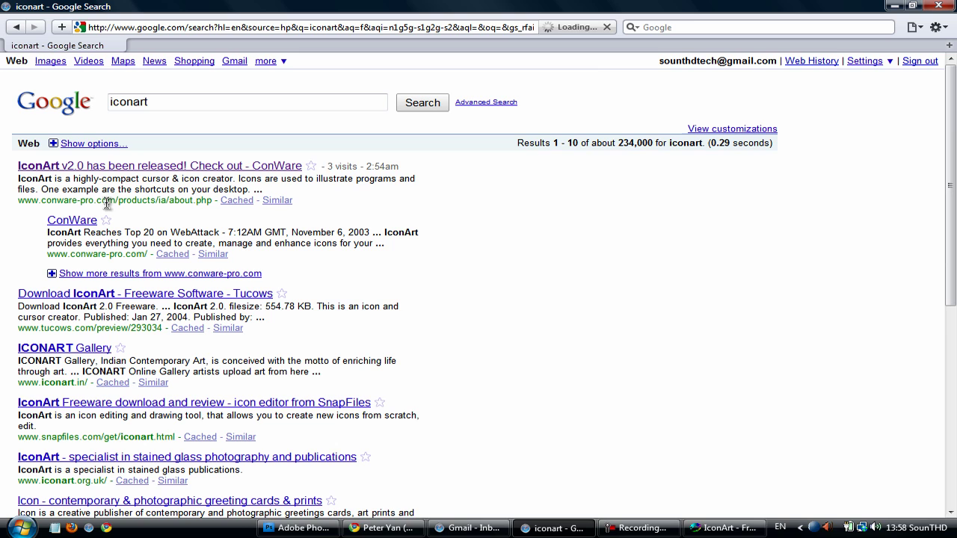
Step: Open the 'IconArt v2.0 has been released!' ConWare page and scroll down to its features
click(156, 158)
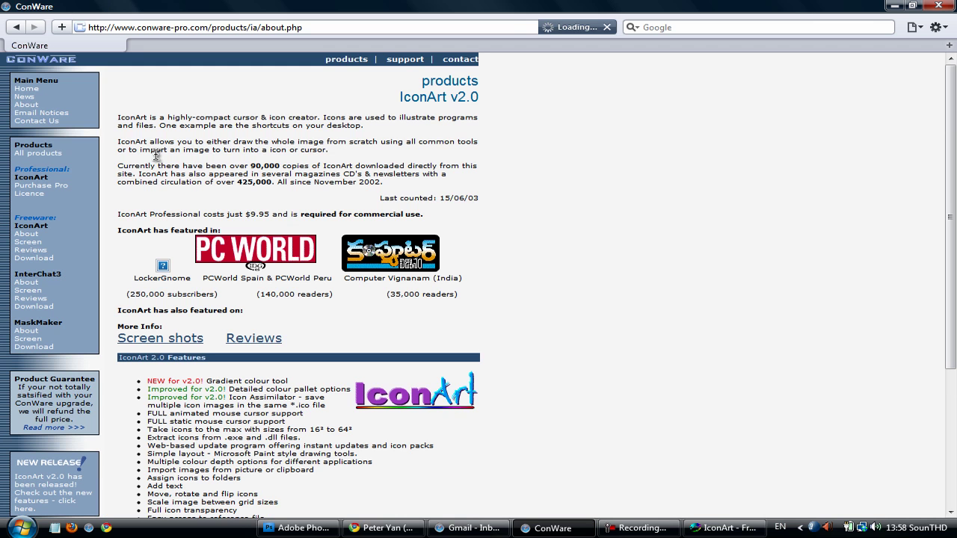
scroll(157, 152, down, 5)
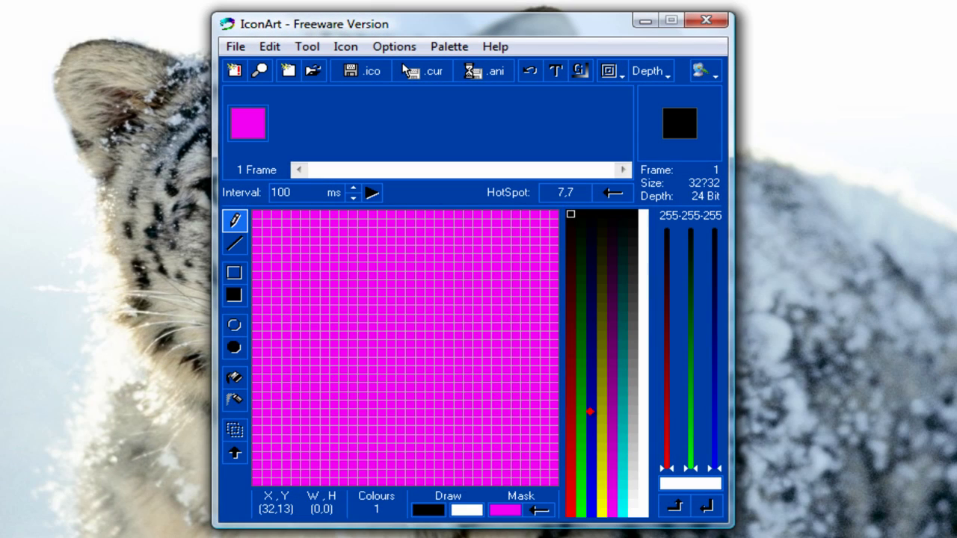
Step: Draw a dark-blue I: a two-pixel-wide vertical stem topped by a wide block
click(590, 413)
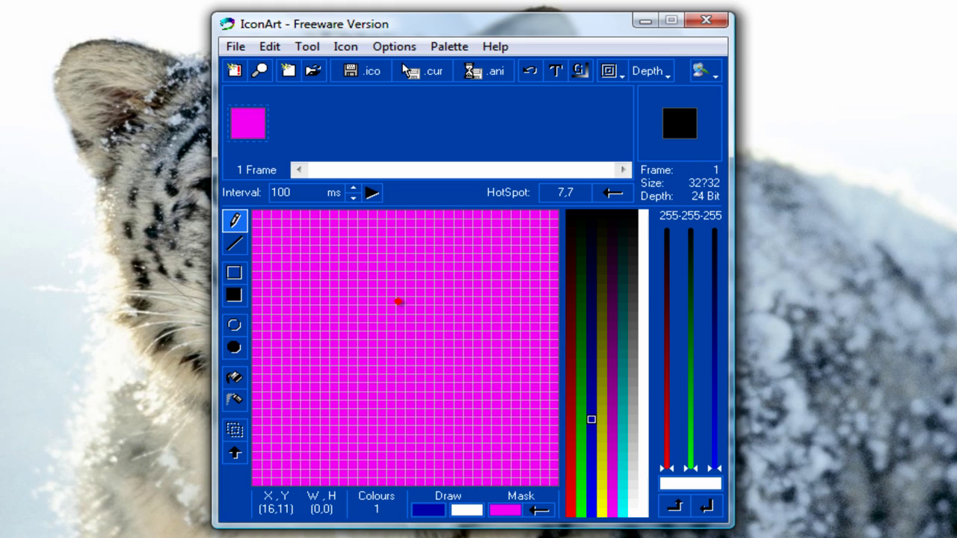
mouse_move(388, 304)
mouse_down()
mouse_move(387, 401)
mouse_move(382, 308)
mouse_move(382, 378)
mouse_up()
drag(390, 326, 390, 406)
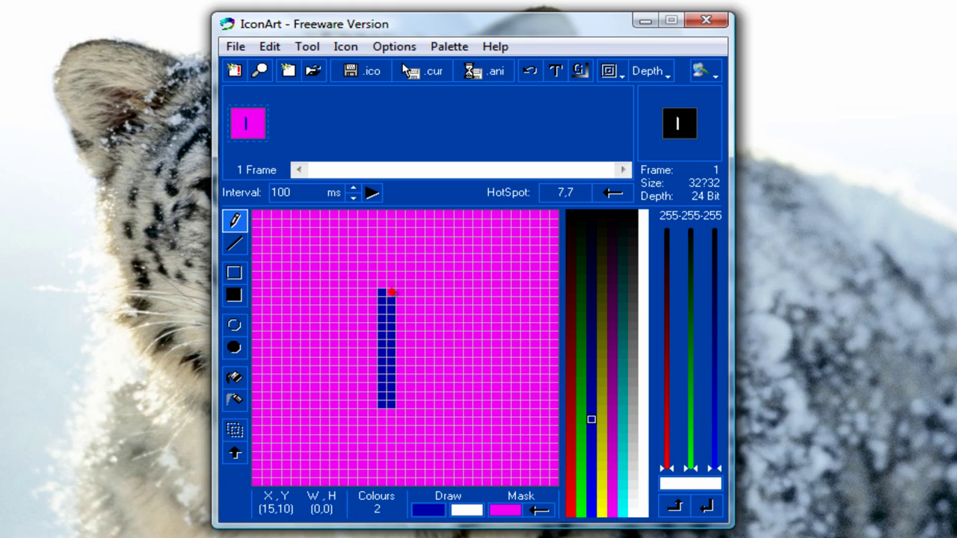
mouse_move(382, 233)
mouse_down()
mouse_move(356, 244)
mouse_move(371, 268)
mouse_move(419, 269)
mouse_move(429, 242)
mouse_move(377, 231)
mouse_move(364, 248)
mouse_move(393, 236)
mouse_move(416, 245)
mouse_move(371, 259)
mouse_move(423, 258)
mouse_up()
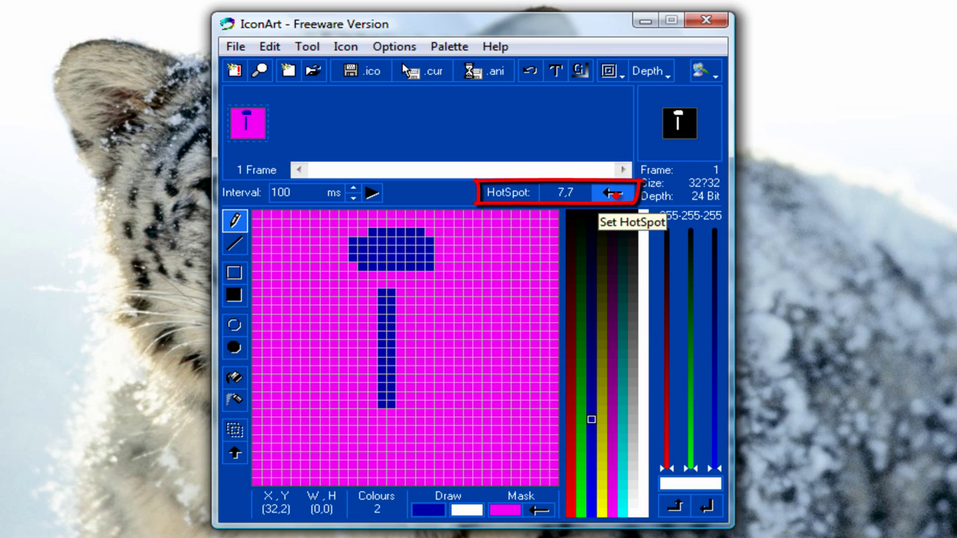
Step: Move the cursor hotspot from 7,7 to 14,4 on the top of the I
click(613, 193)
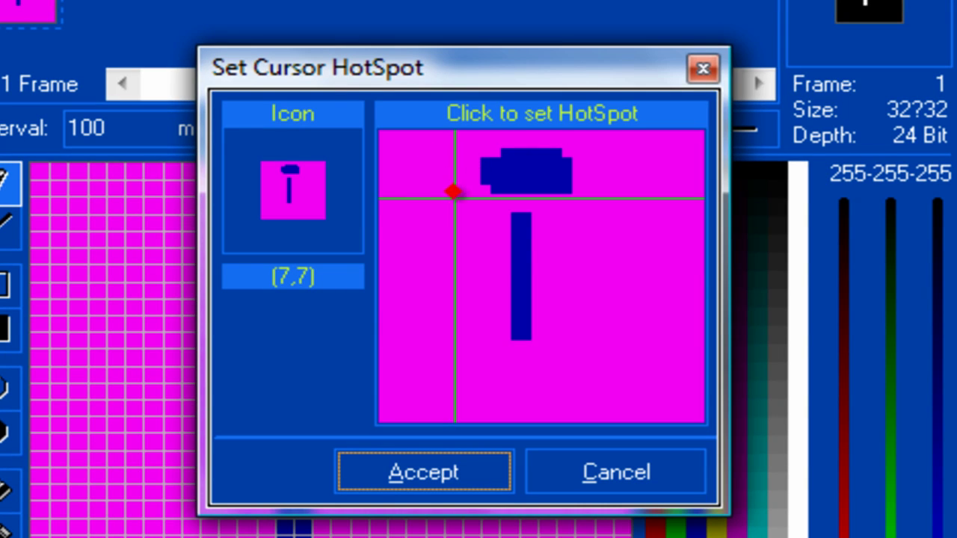
drag(454, 196, 528, 171)
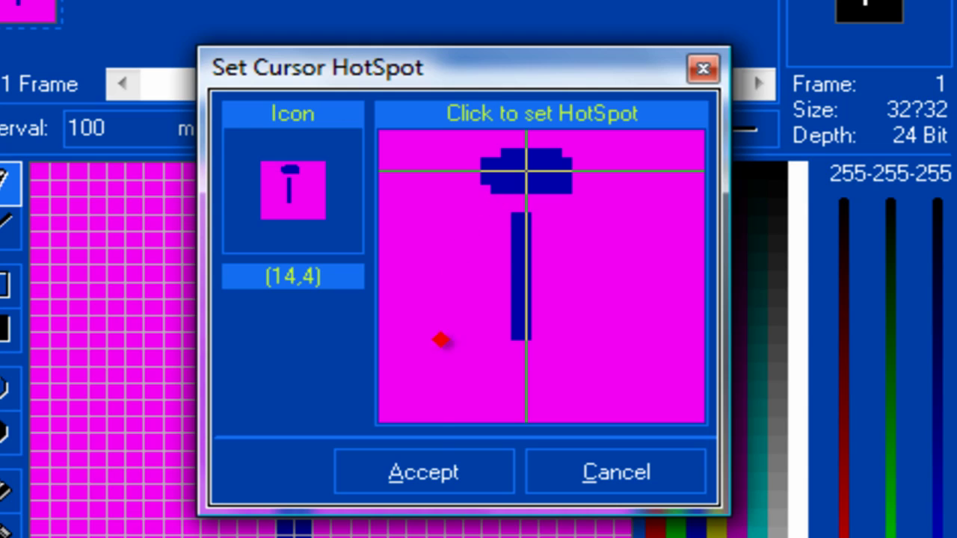
click(422, 470)
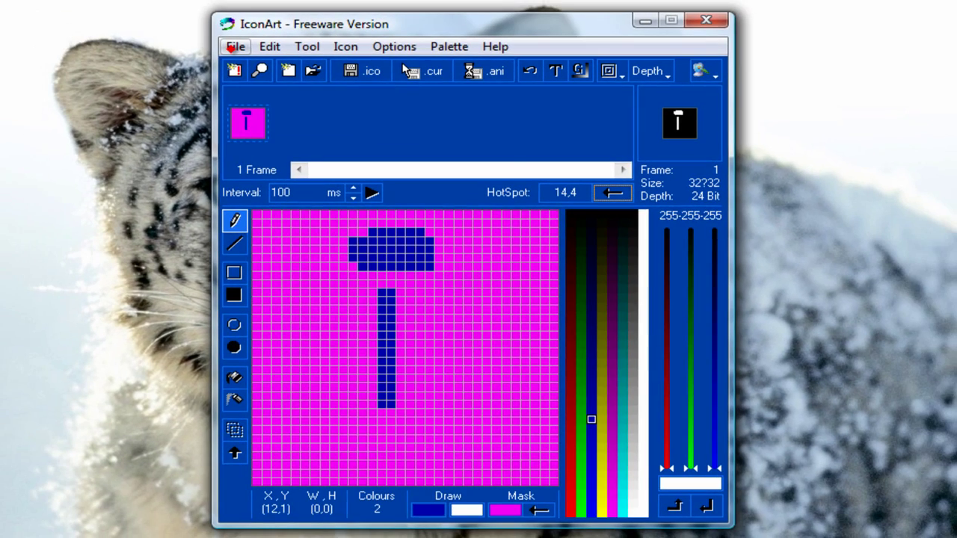
click(233, 46)
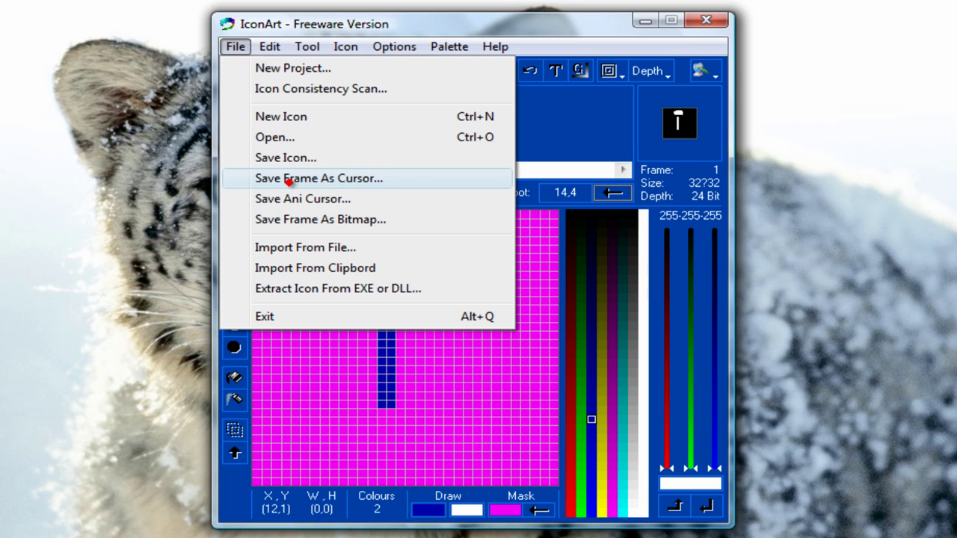
Step: Save the frame as a cursor file named 'i cursor' on the Desktop
click(416, 180)
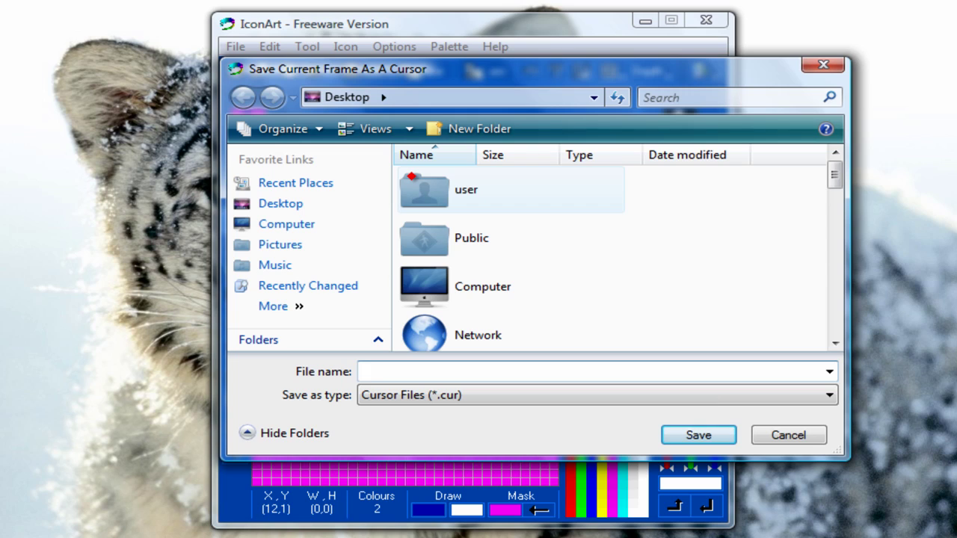
text(i cursor)
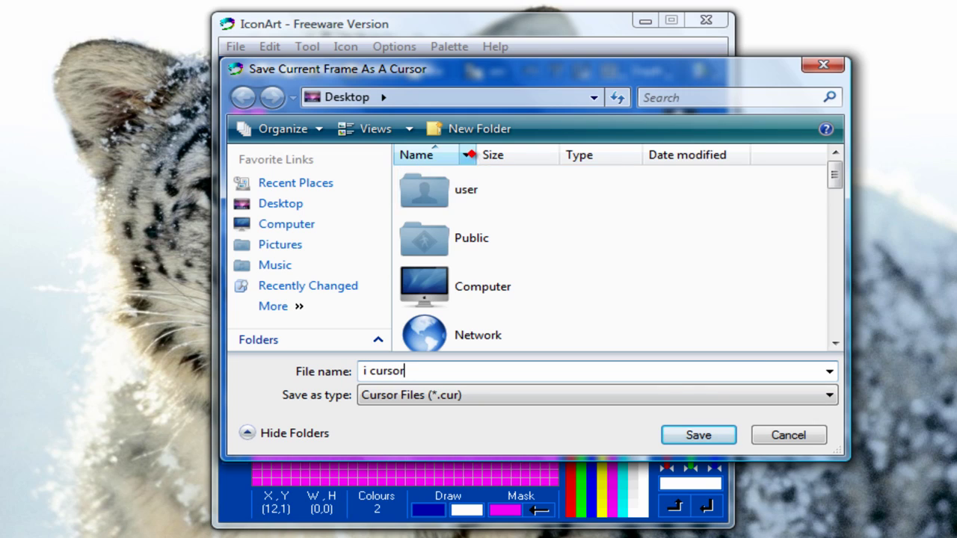
click(698, 432)
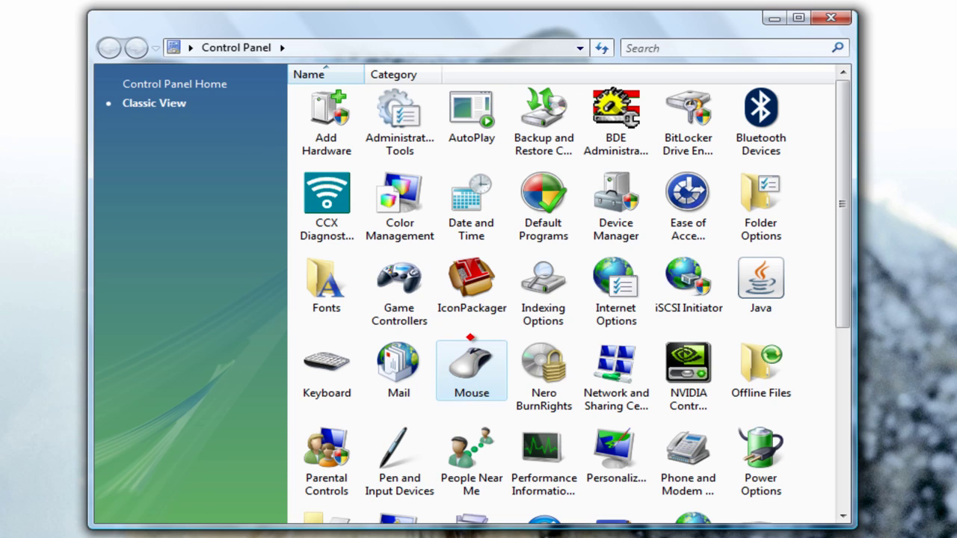
Step: In Mouse Properties' Pointers tab, start browsing for a new Normal Select cursor file
double_click(472, 366)
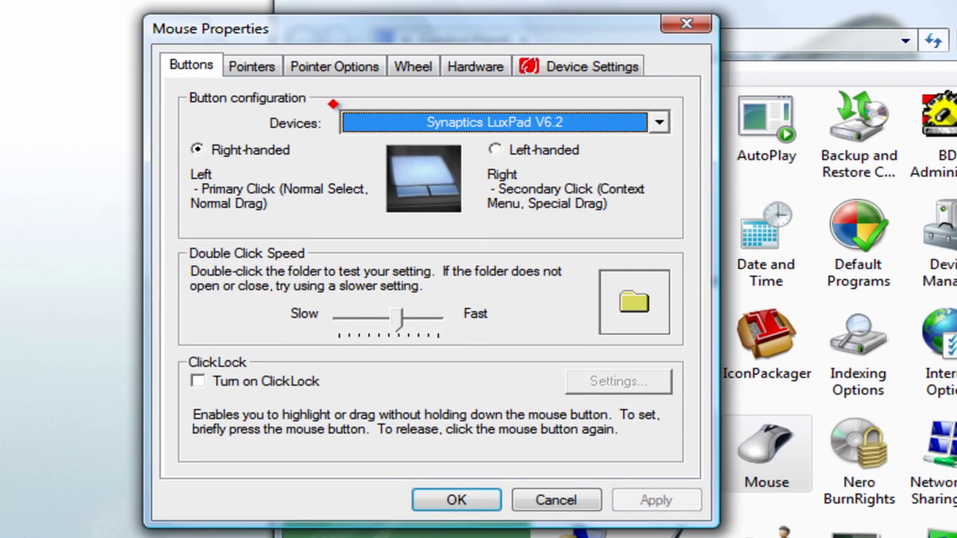
click(255, 67)
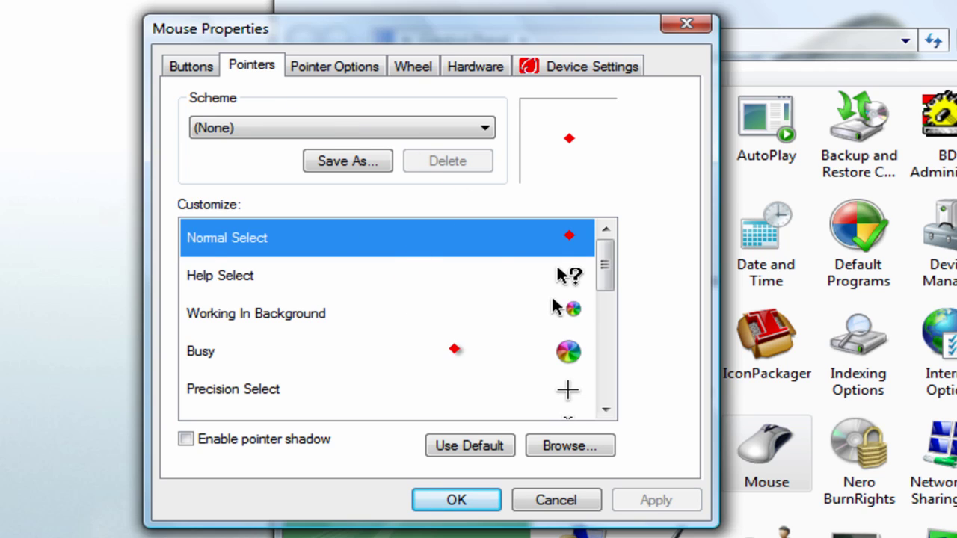
click(587, 443)
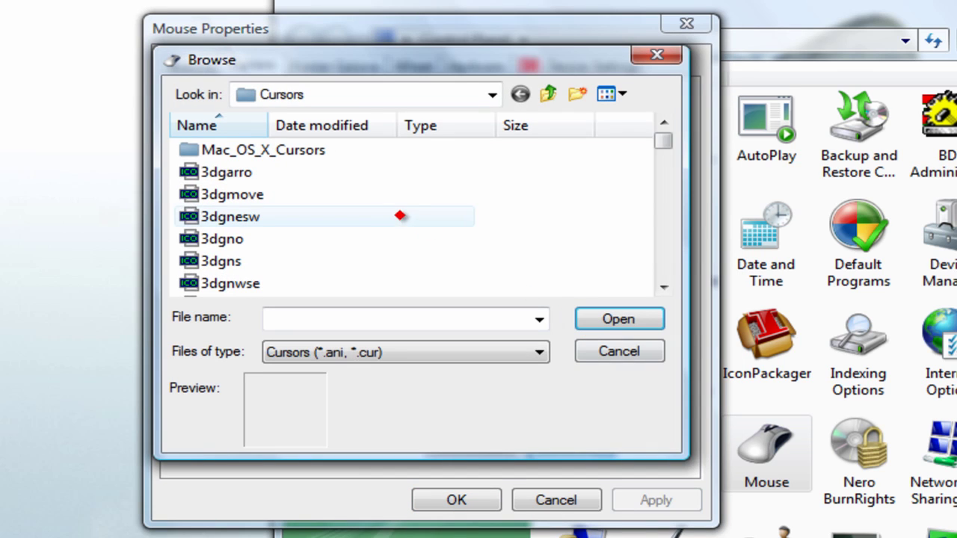
Step: Switch the Browse dialog's Look in location to the Desktop
click(486, 93)
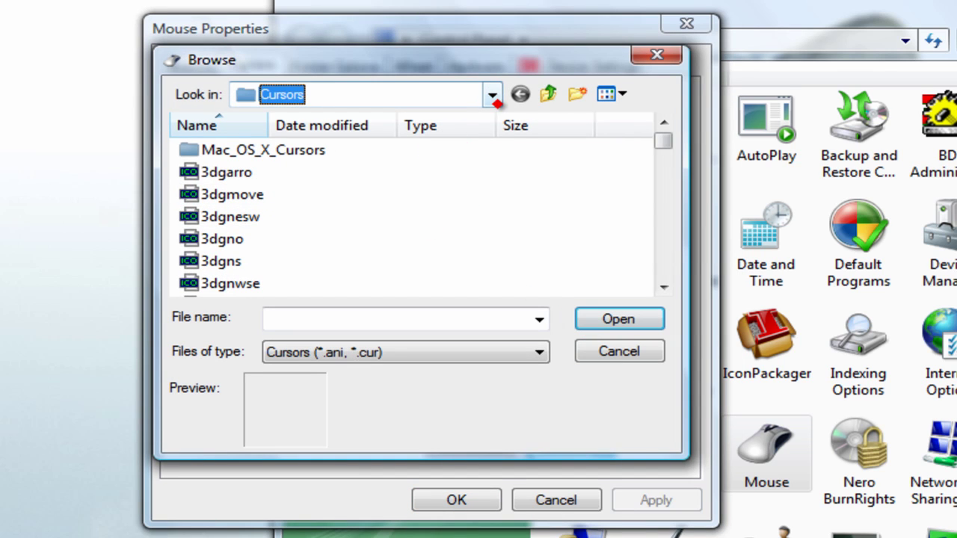
click(490, 92)
scroll(489, 96, down, 5)
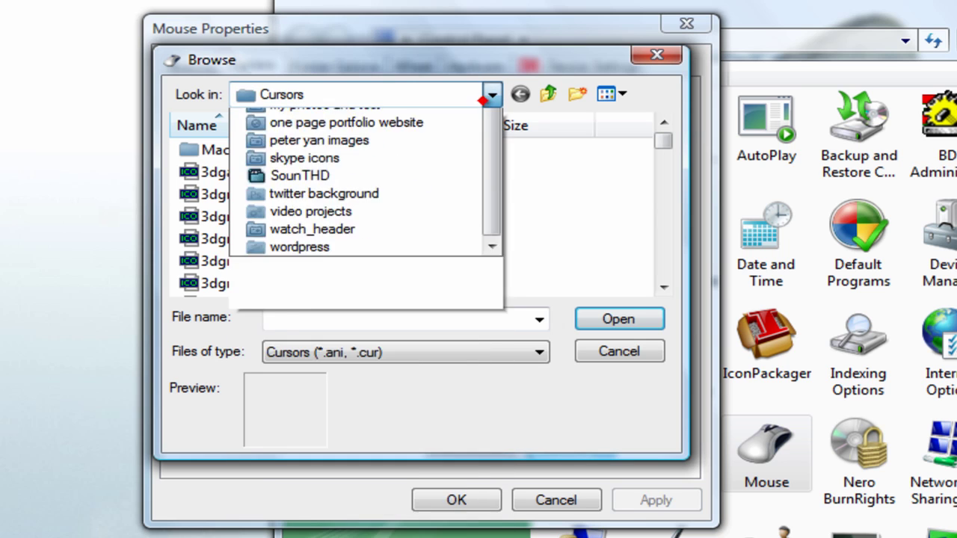
scroll(488, 96, up, 7)
scroll(352, 149, up, 1)
click(321, 136)
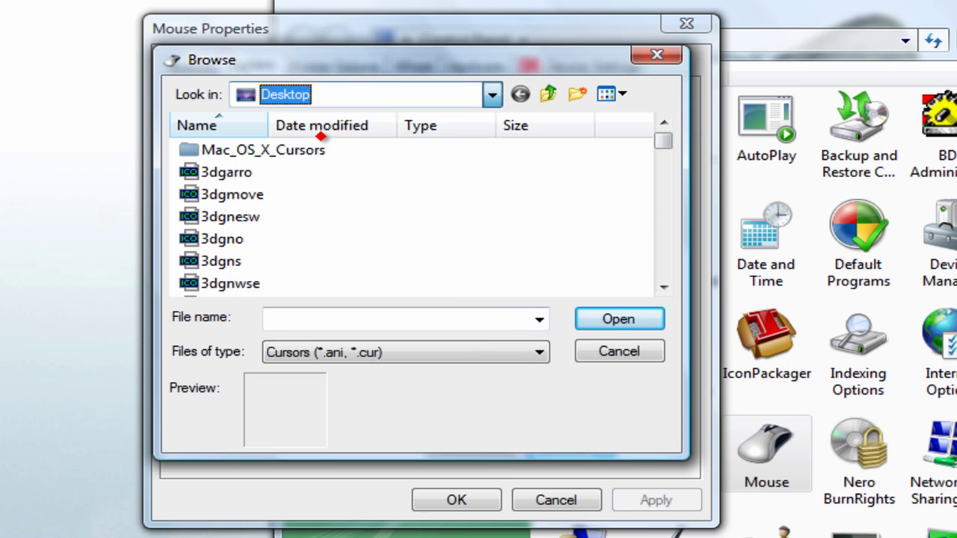
Step: Choose i cursor.cur as the Normal Select pointer, apply it and close Mouse Properties
click(315, 318)
text(i)
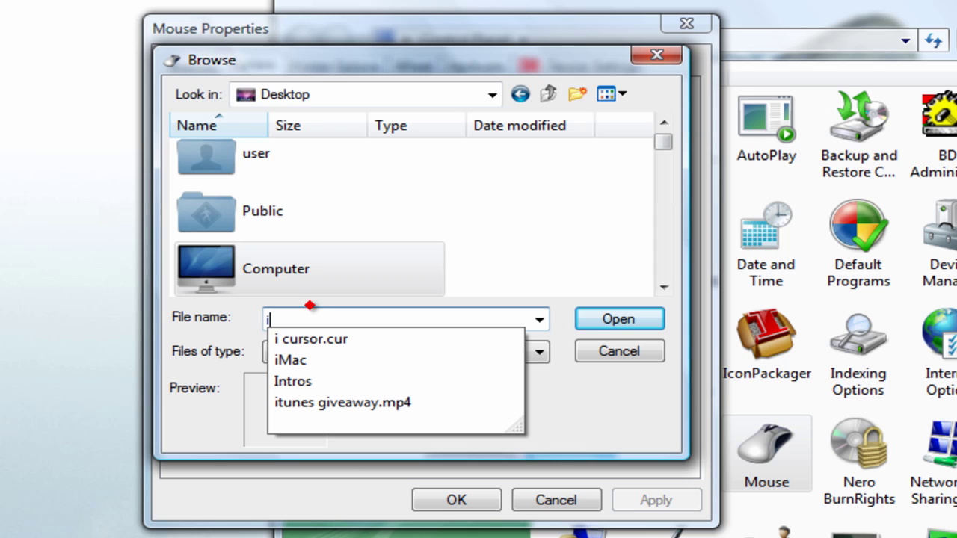
click(640, 329)
click(639, 329)
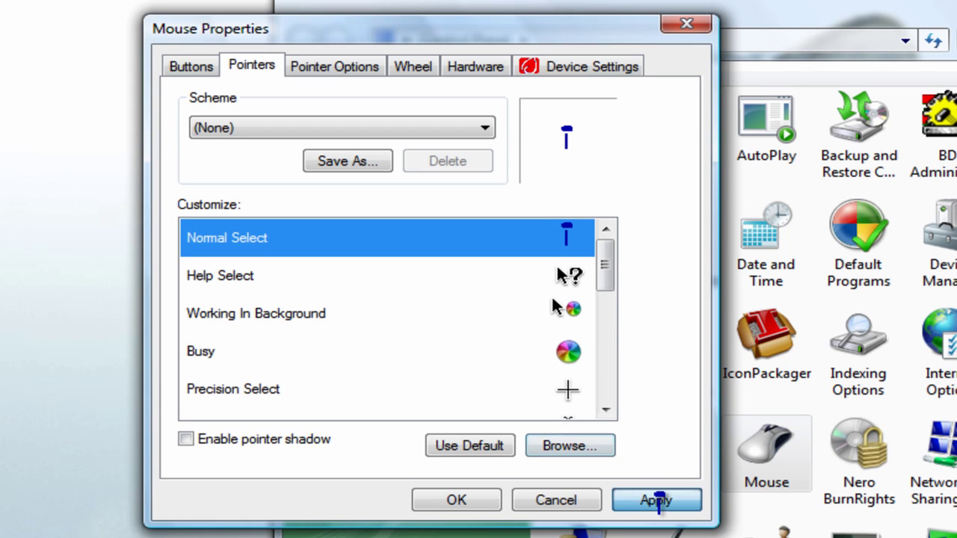
click(612, 503)
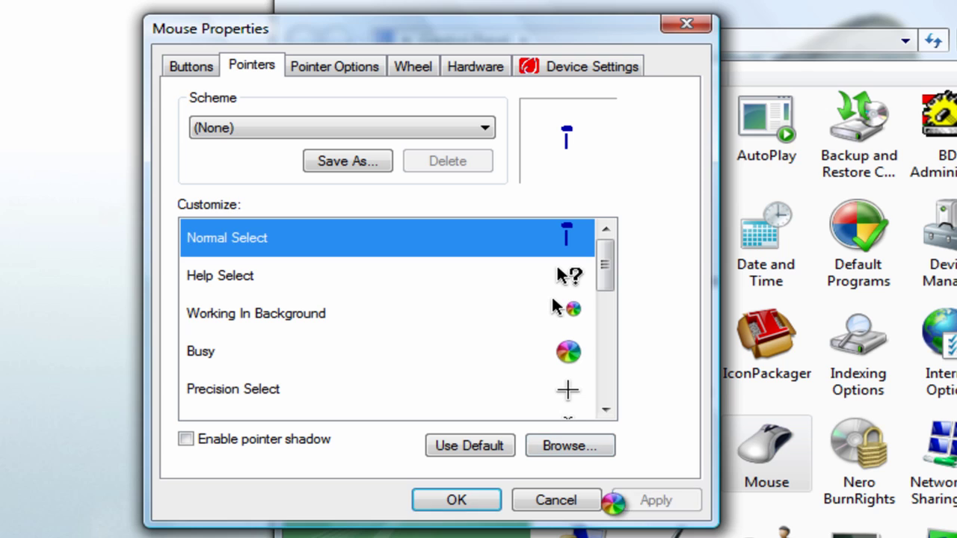
click(469, 500)
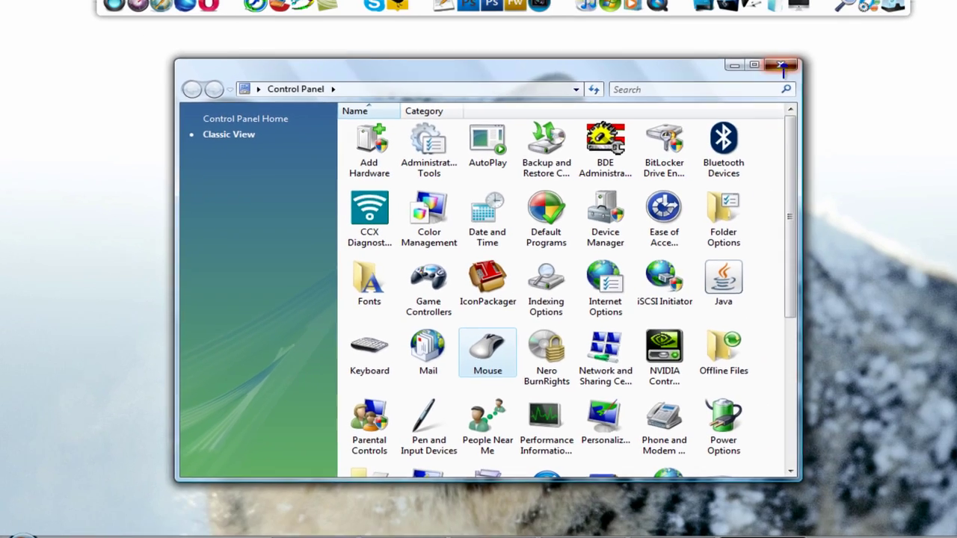
Step: Close Control Panel, bring up the second IconArt window with the red diamond, then minimise it
click(781, 65)
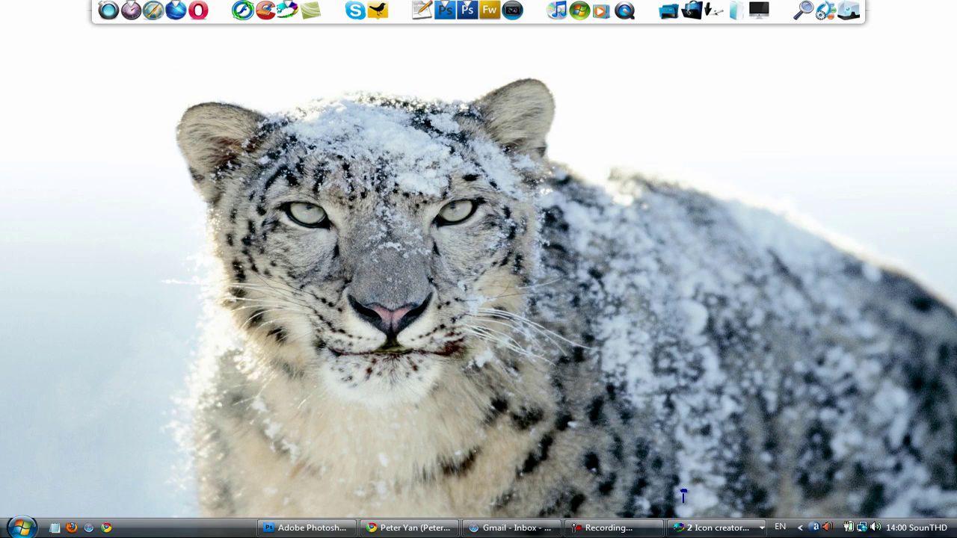
click(716, 529)
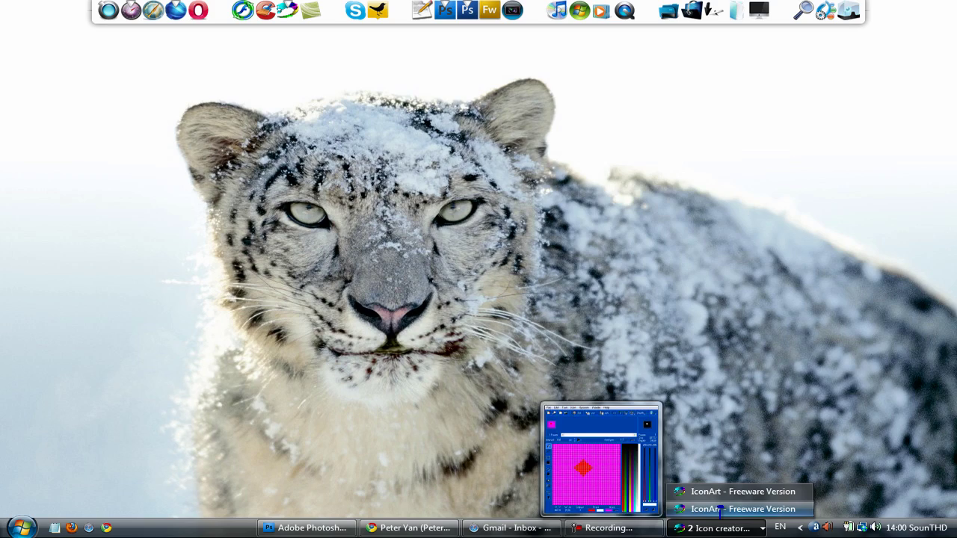
click(720, 509)
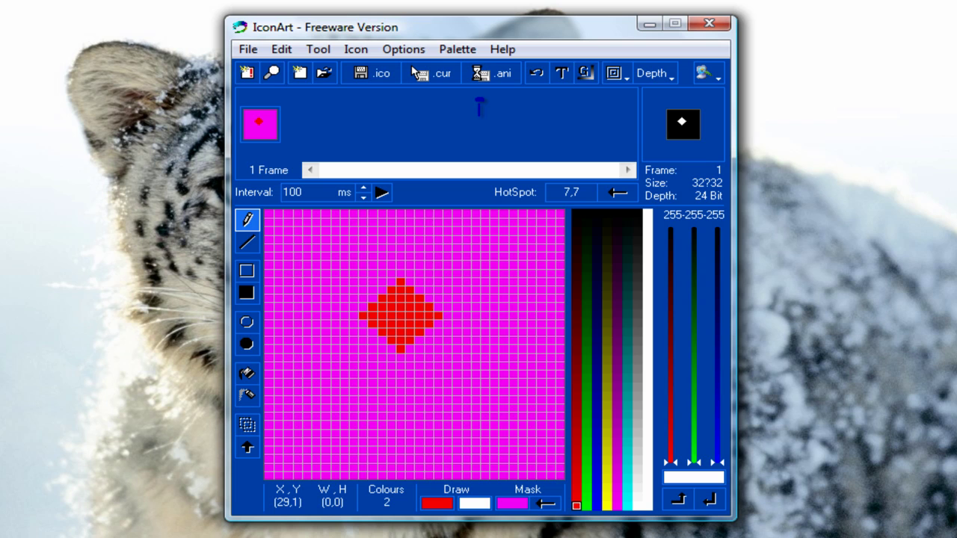
click(648, 23)
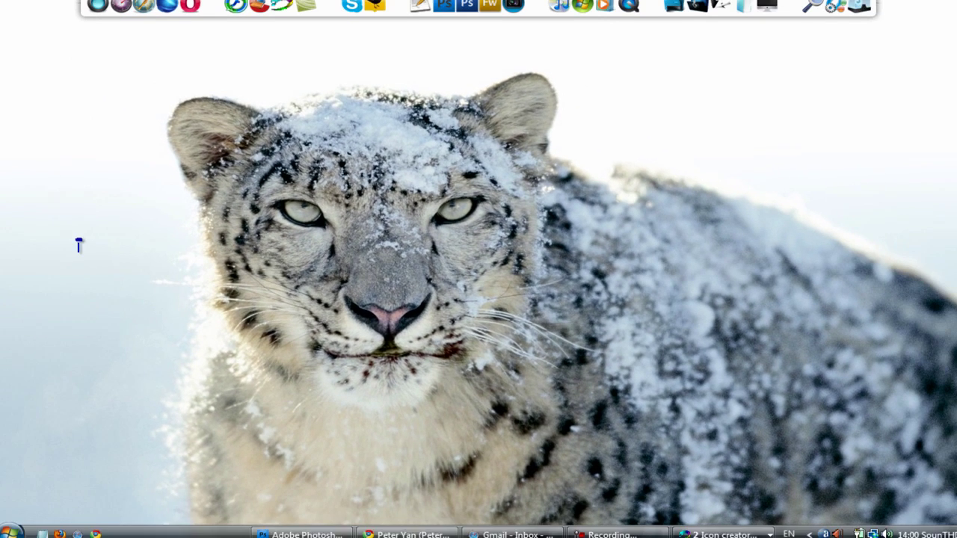